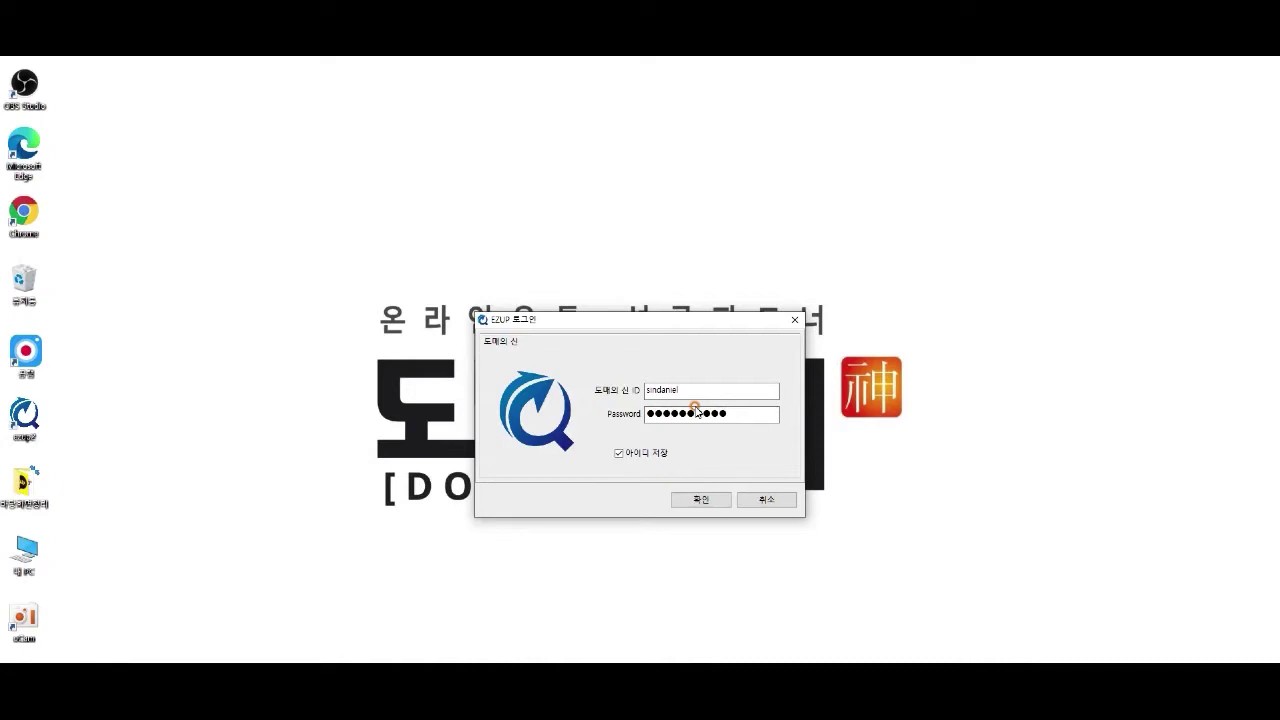
Step: Sign in to EZUP with the prefilled credentials and open the environment settings (환경설정)
click(693, 507)
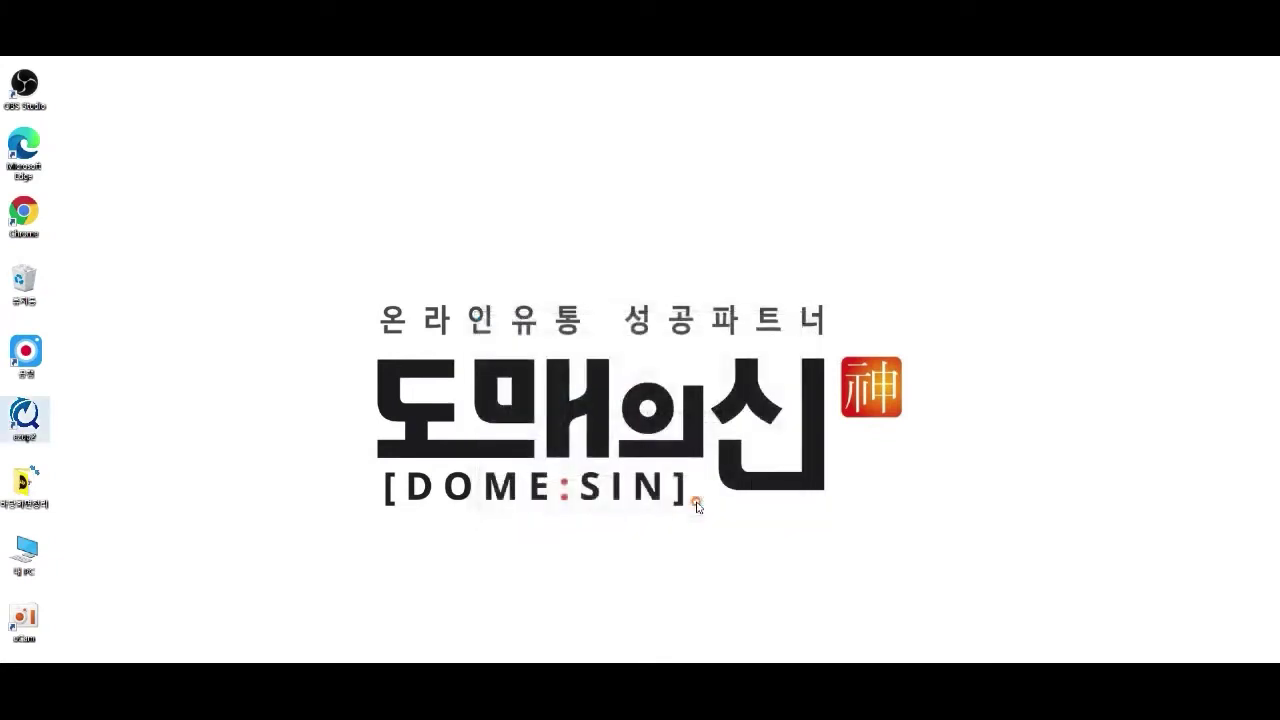
click(700, 402)
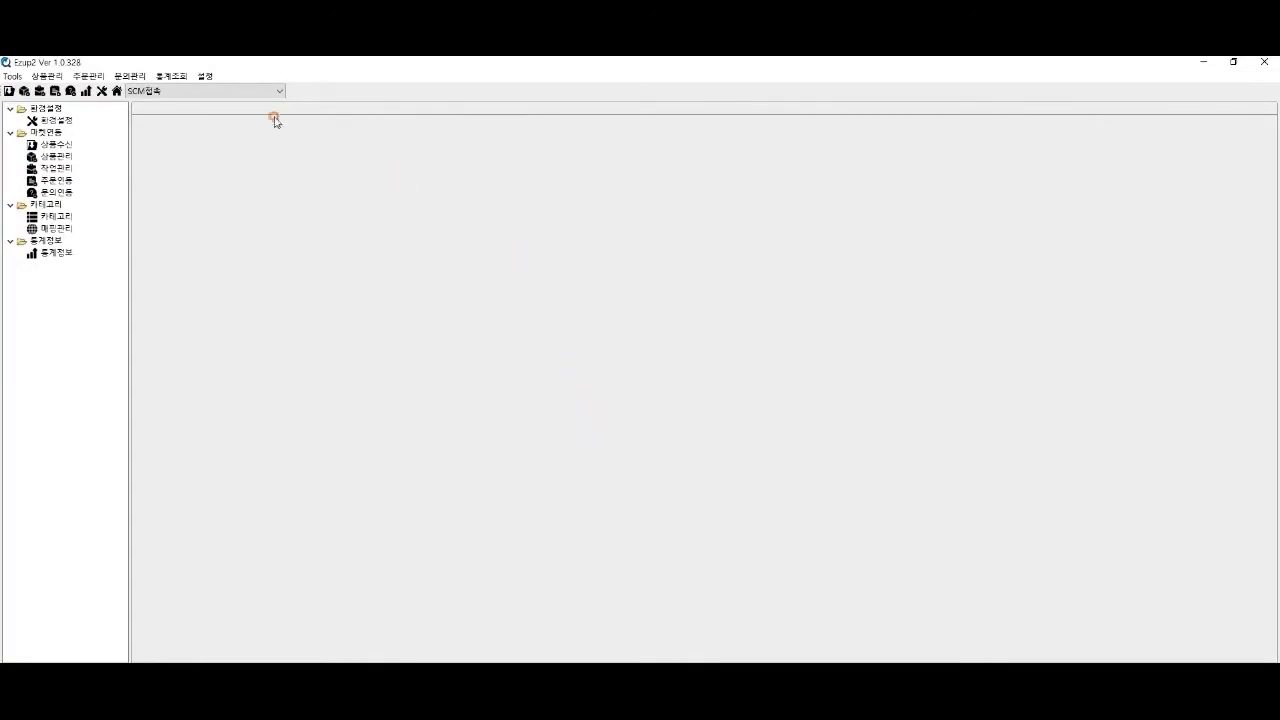
click(60, 121)
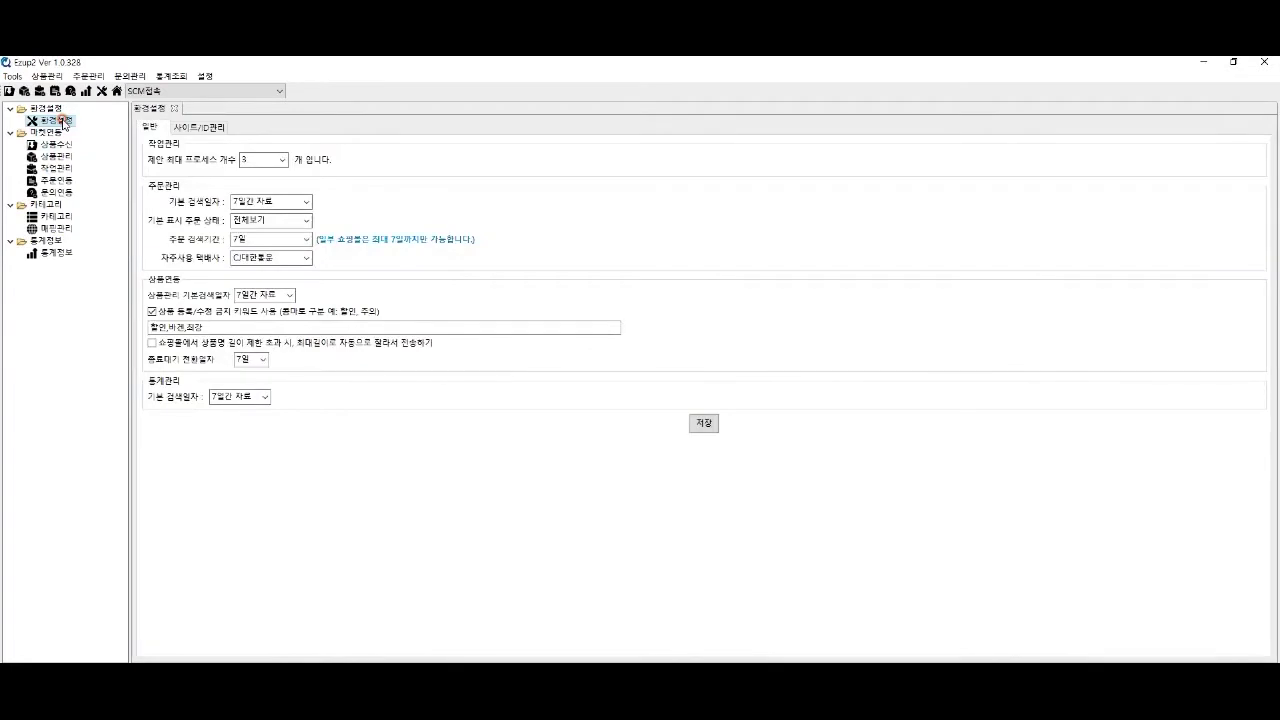
Step: Examine the general (일반) and 사이트/ID관리 sections of the environment settings
click(158, 127)
click(196, 128)
click(164, 142)
click(172, 153)
Step: Query the orders in 주문연동 for the period 2020-06-28 to 2020-09-28, after checking the order defaults in 환경설정
click(63, 182)
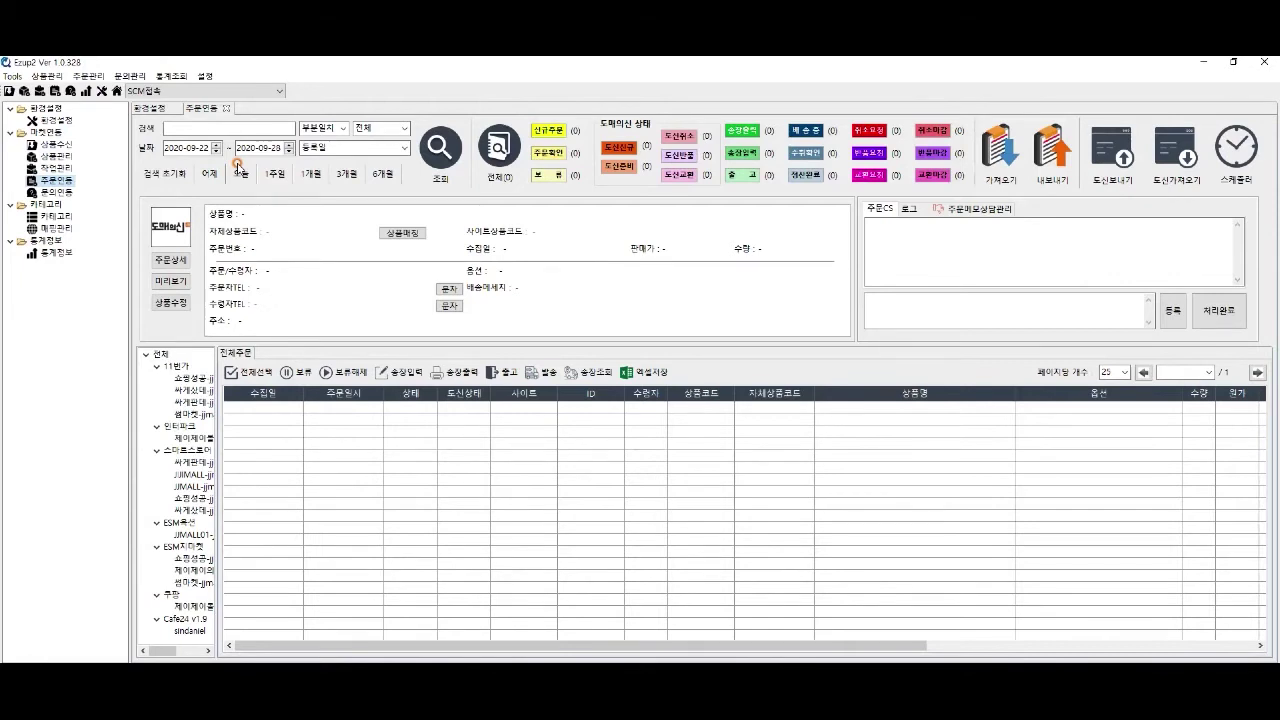
click(239, 170)
click(346, 175)
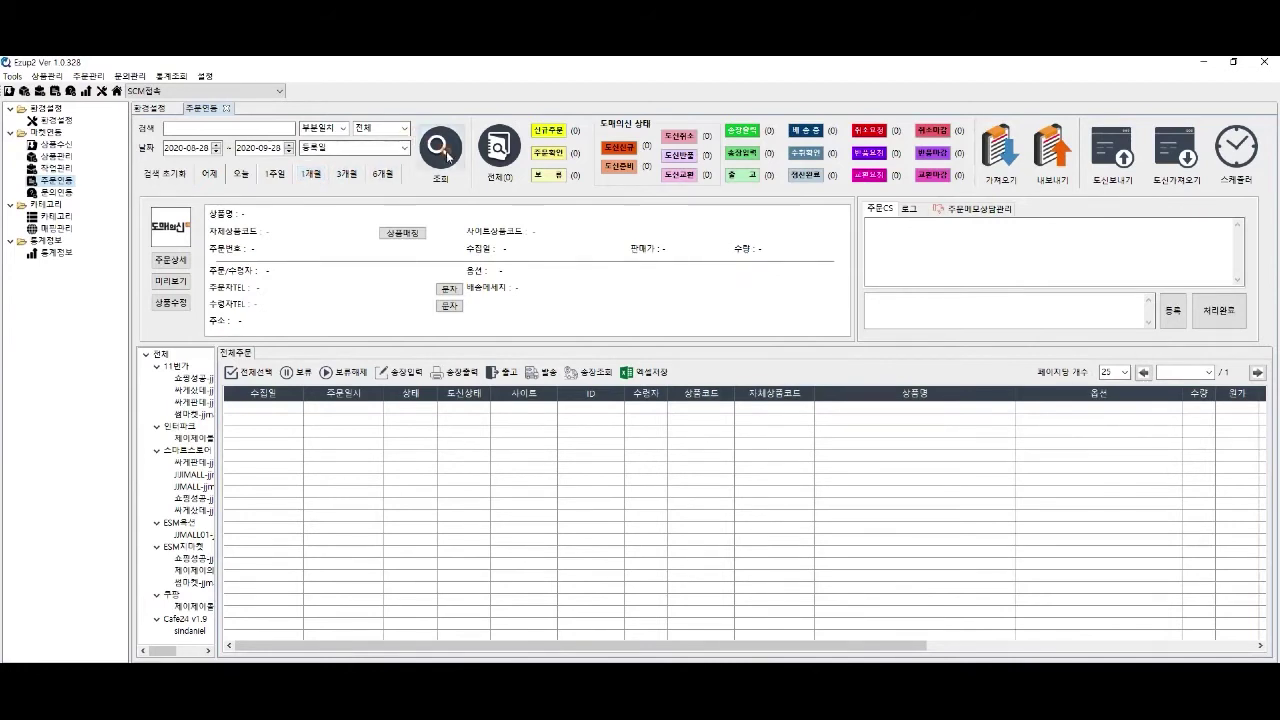
click(52, 121)
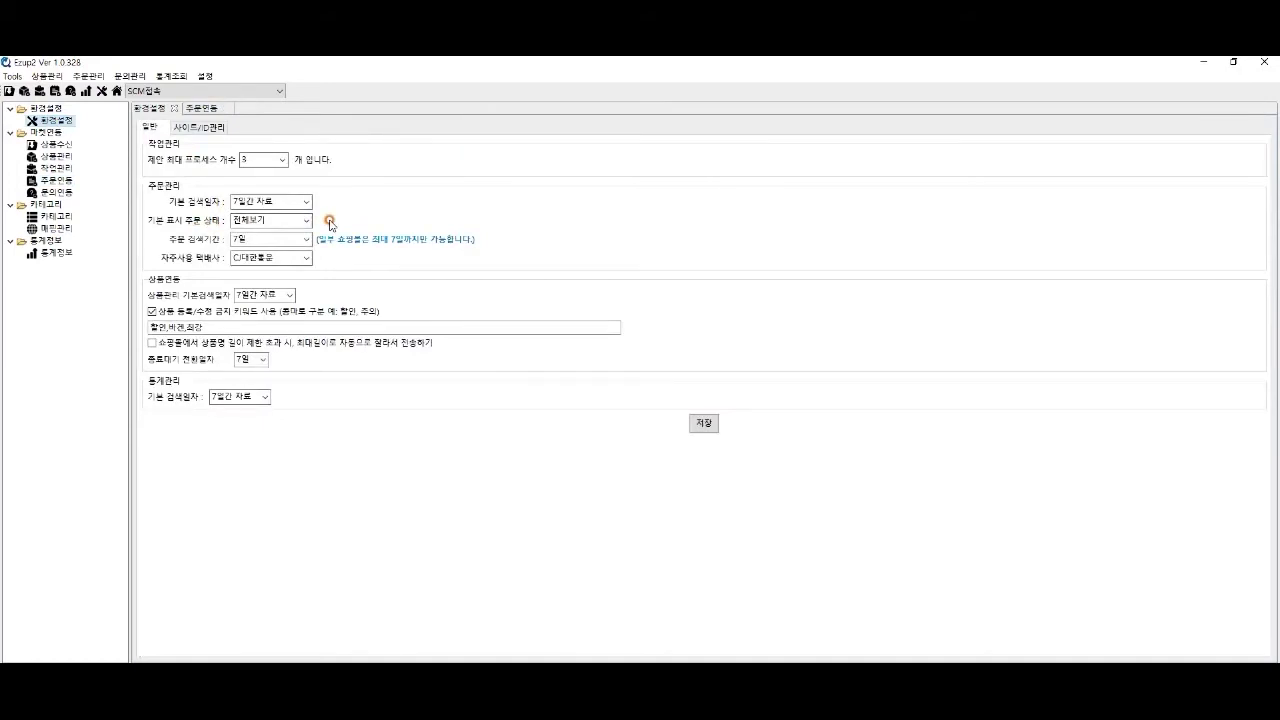
click(62, 182)
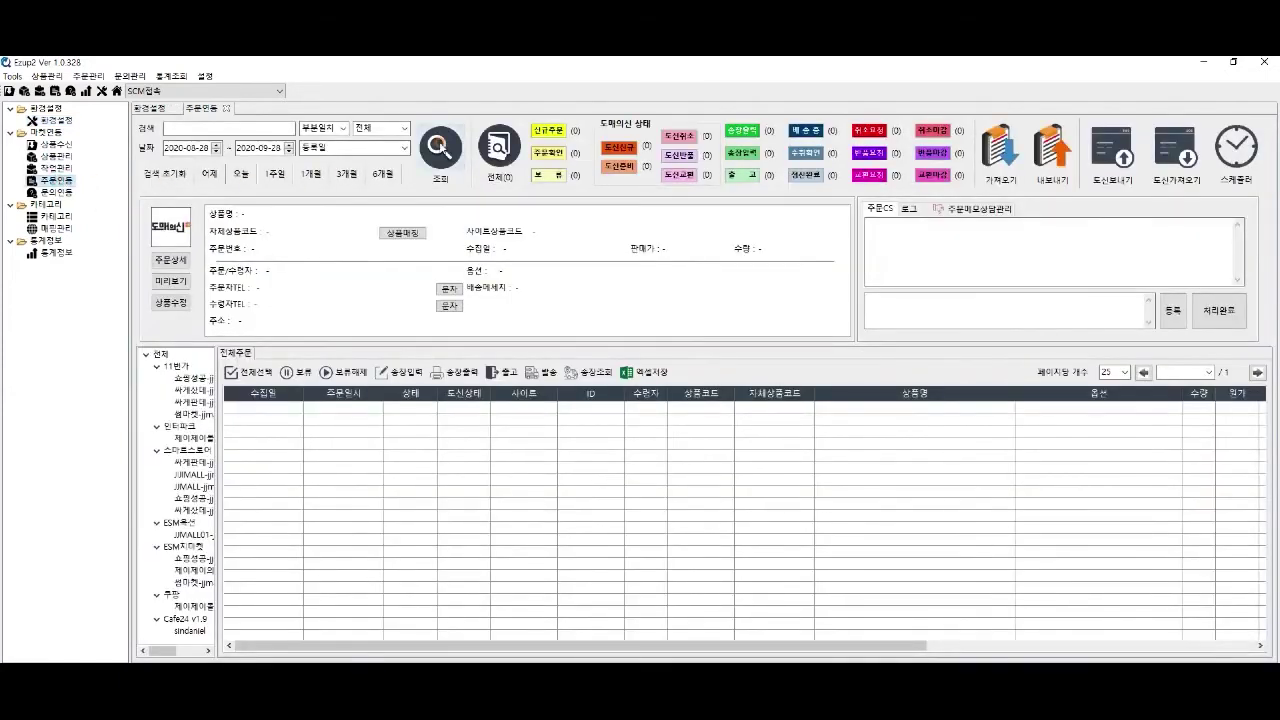
click(438, 148)
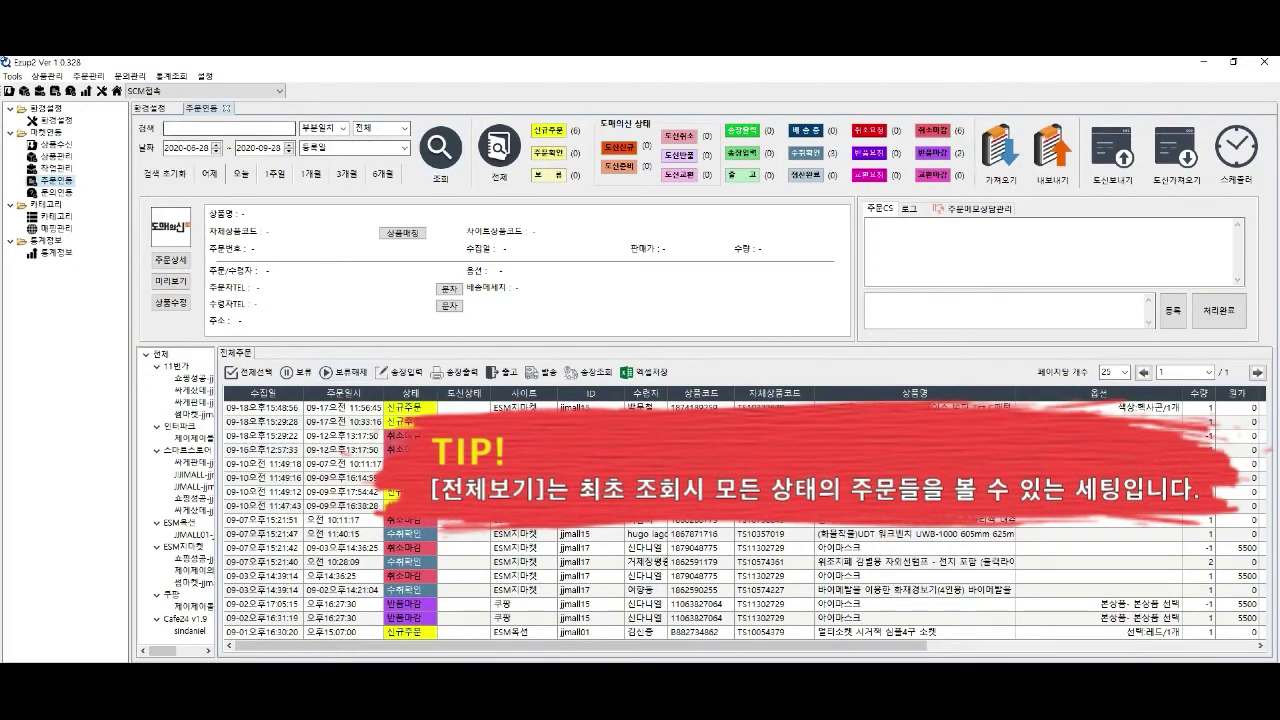
Step: Set the default displayed order status (기본 표시 주문 상태) to 신규주문 in 환경설정 and save
click(58, 121)
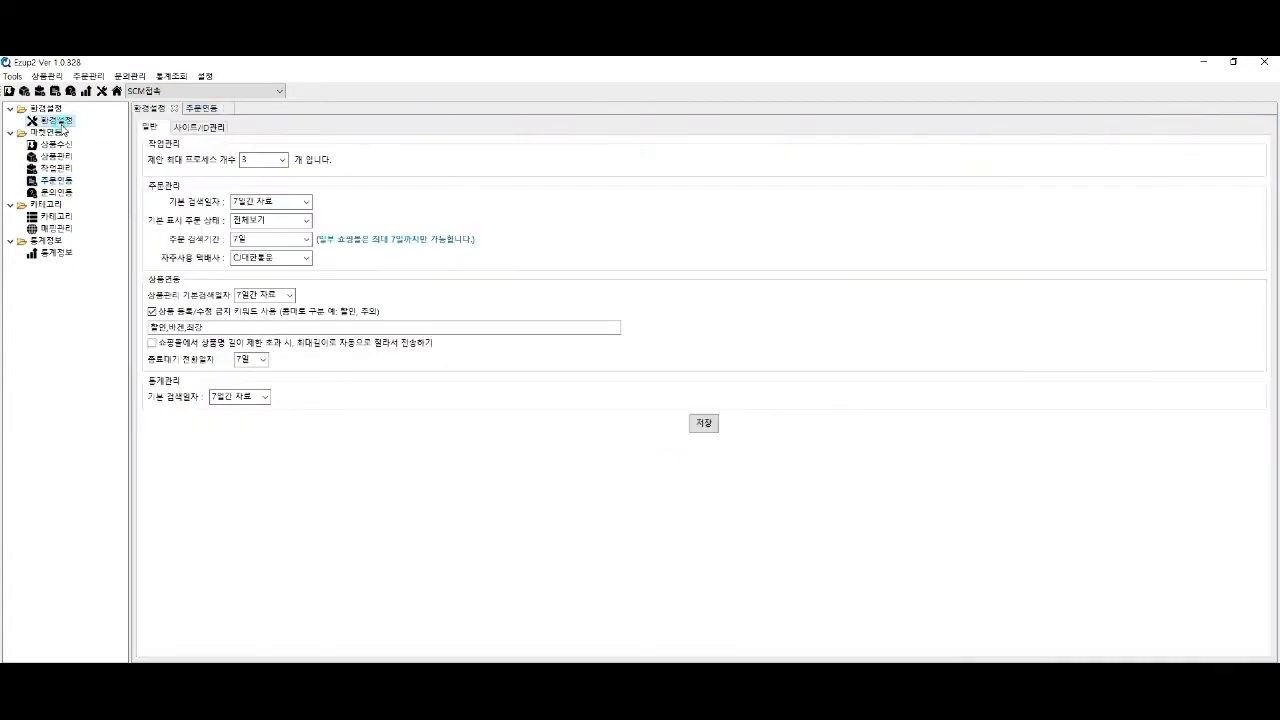
click(305, 220)
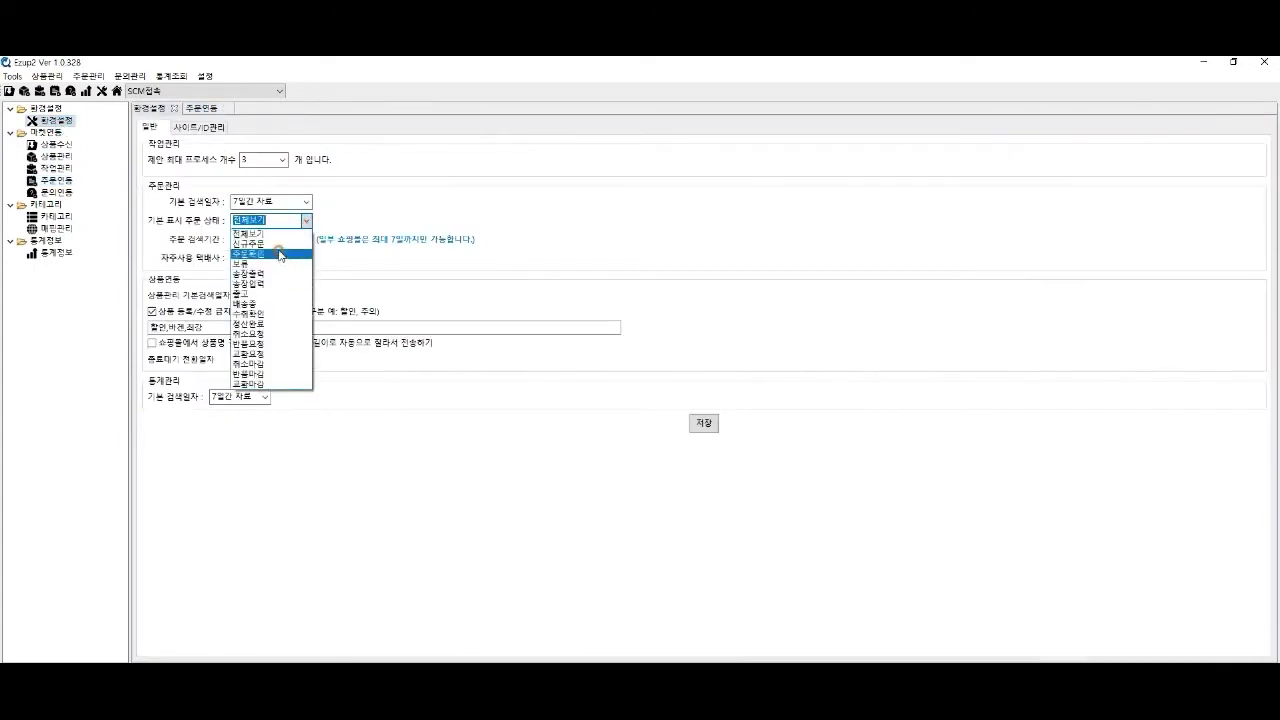
click(289, 244)
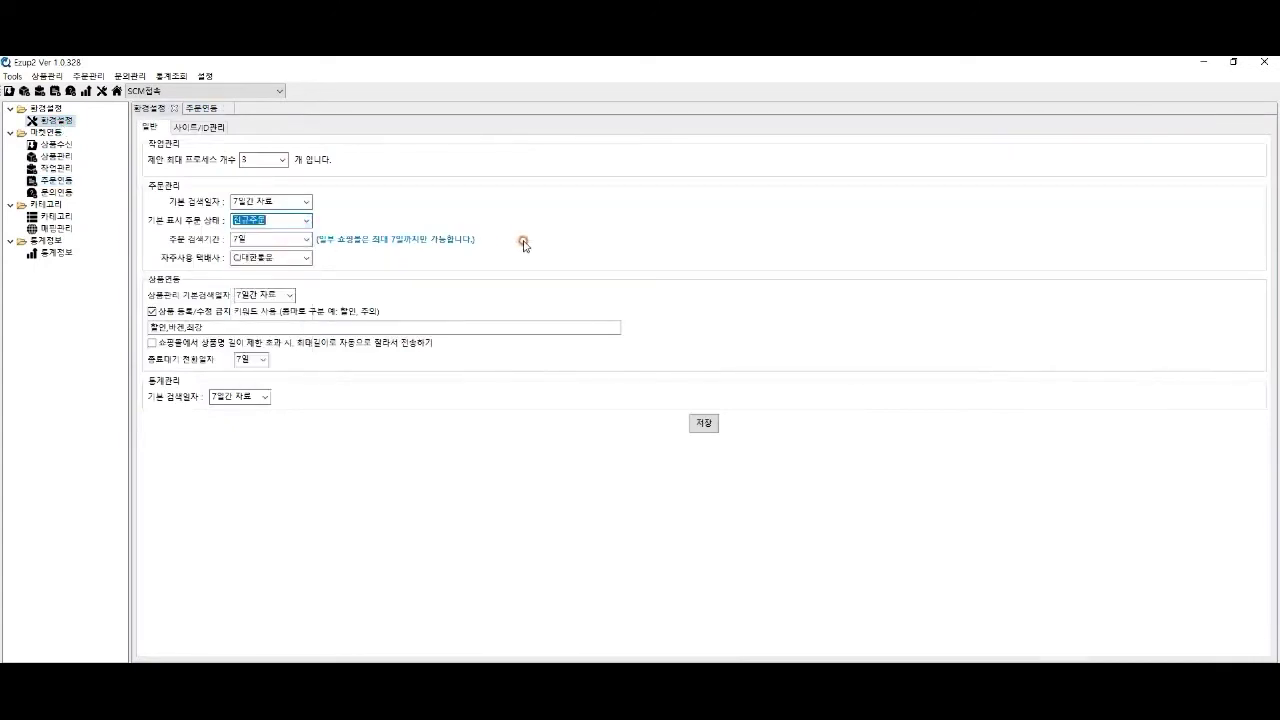
click(707, 428)
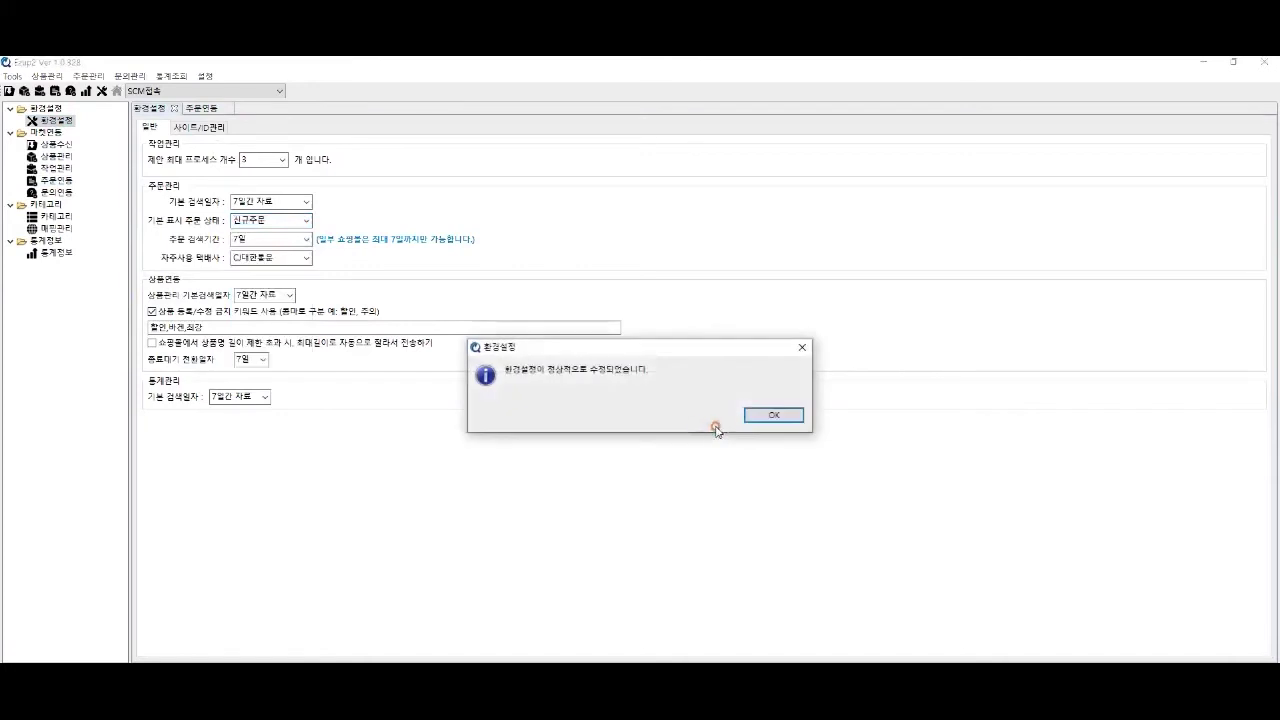
click(768, 416)
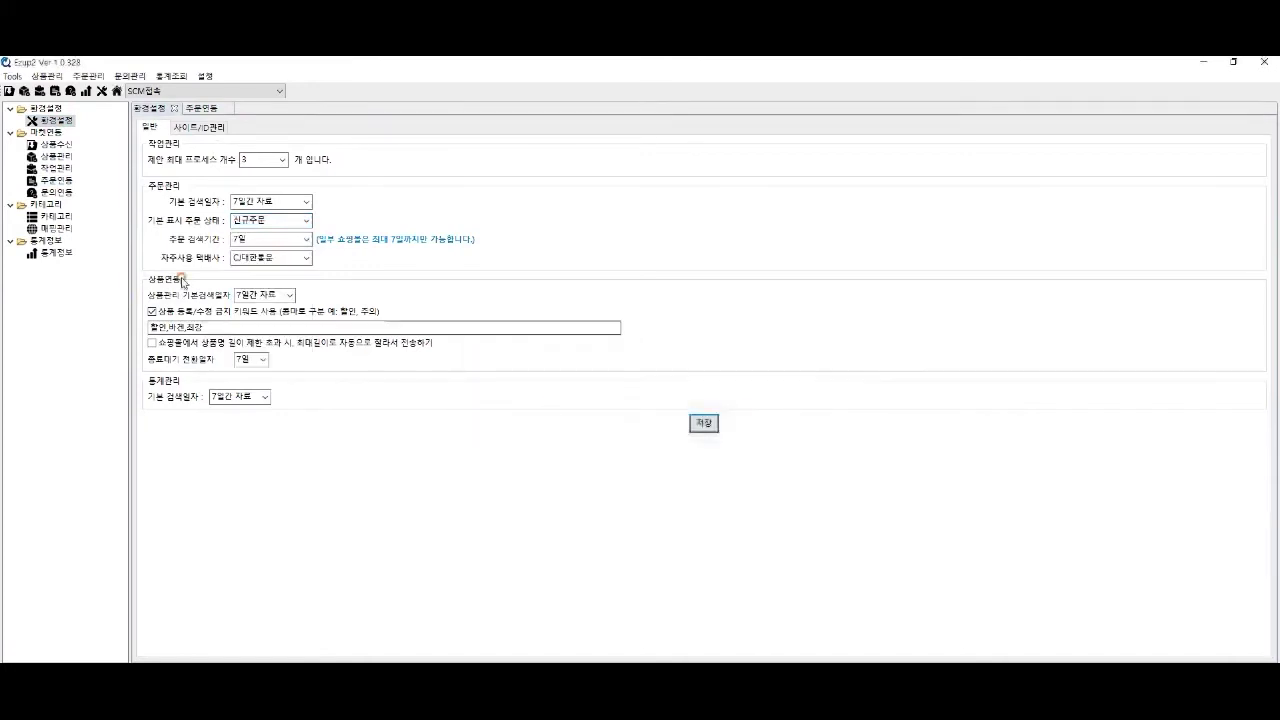
Step: Reopen 주문연동 and query the last three months of orders with the saved default status
click(226, 107)
click(68, 182)
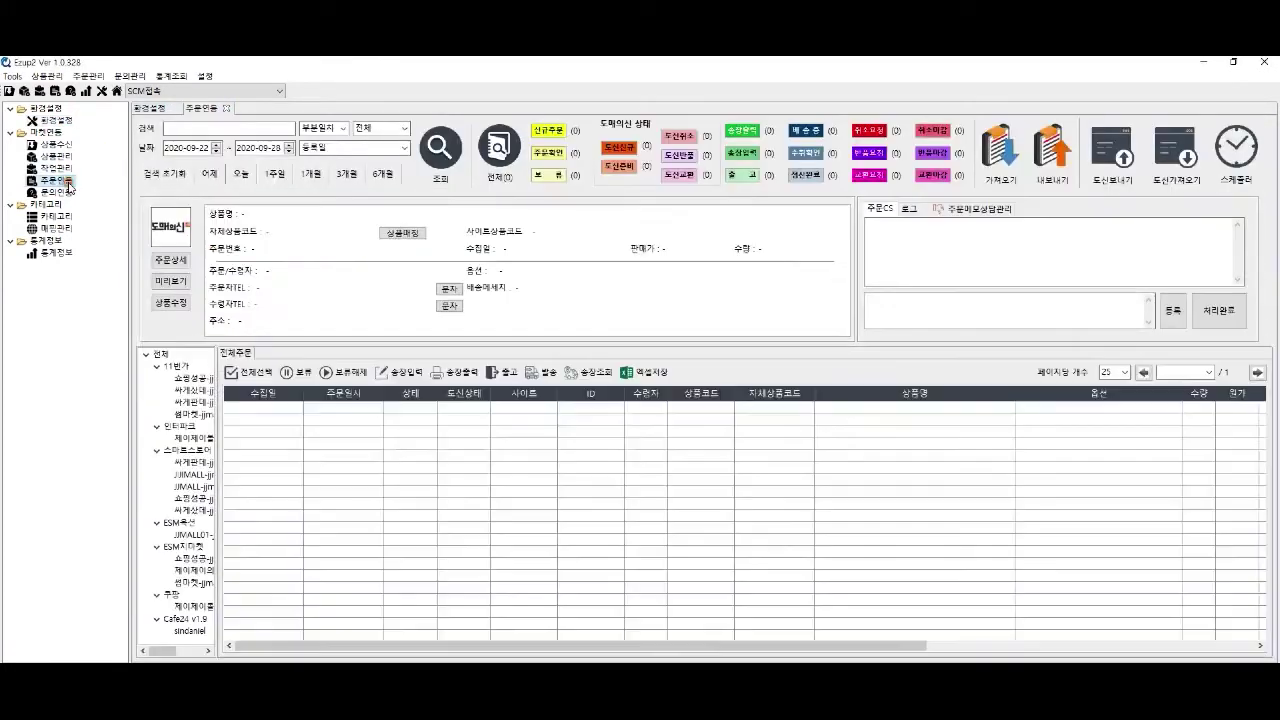
click(347, 174)
click(450, 146)
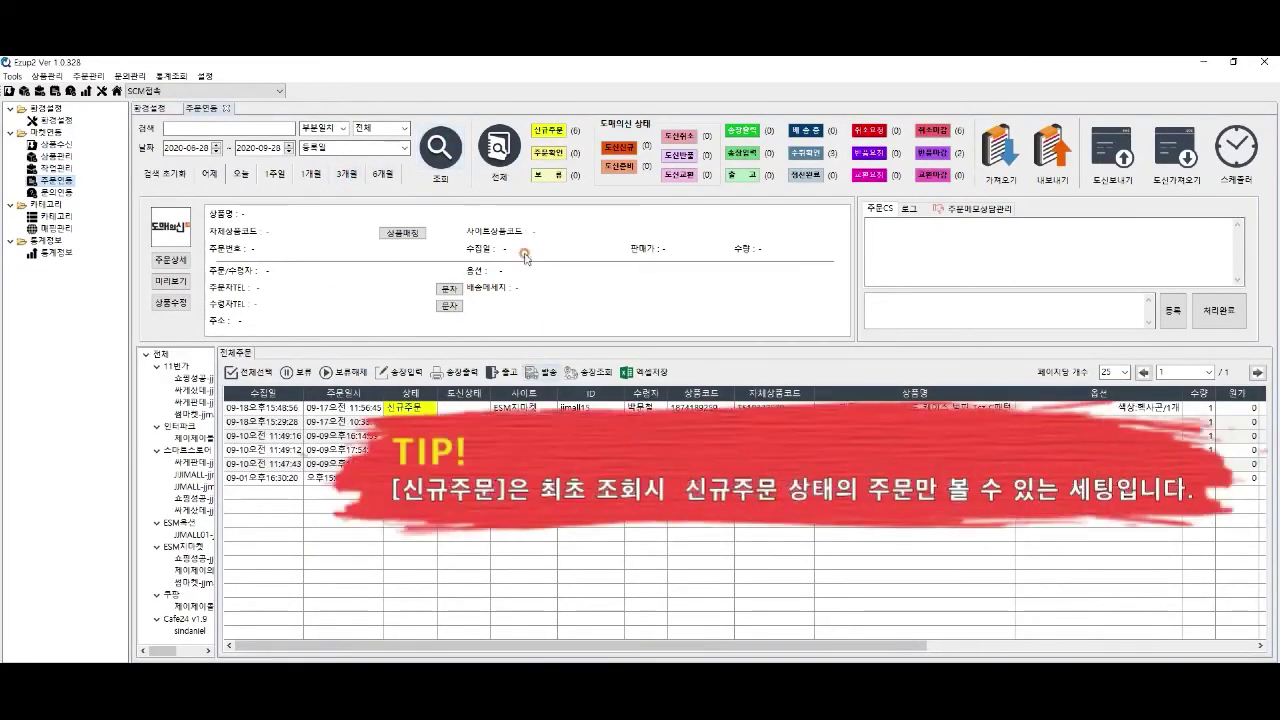
Step: Set the default displayed order status (기본 표시 주문 상태) to 전체보기 in 환경설정 and save
click(57, 144)
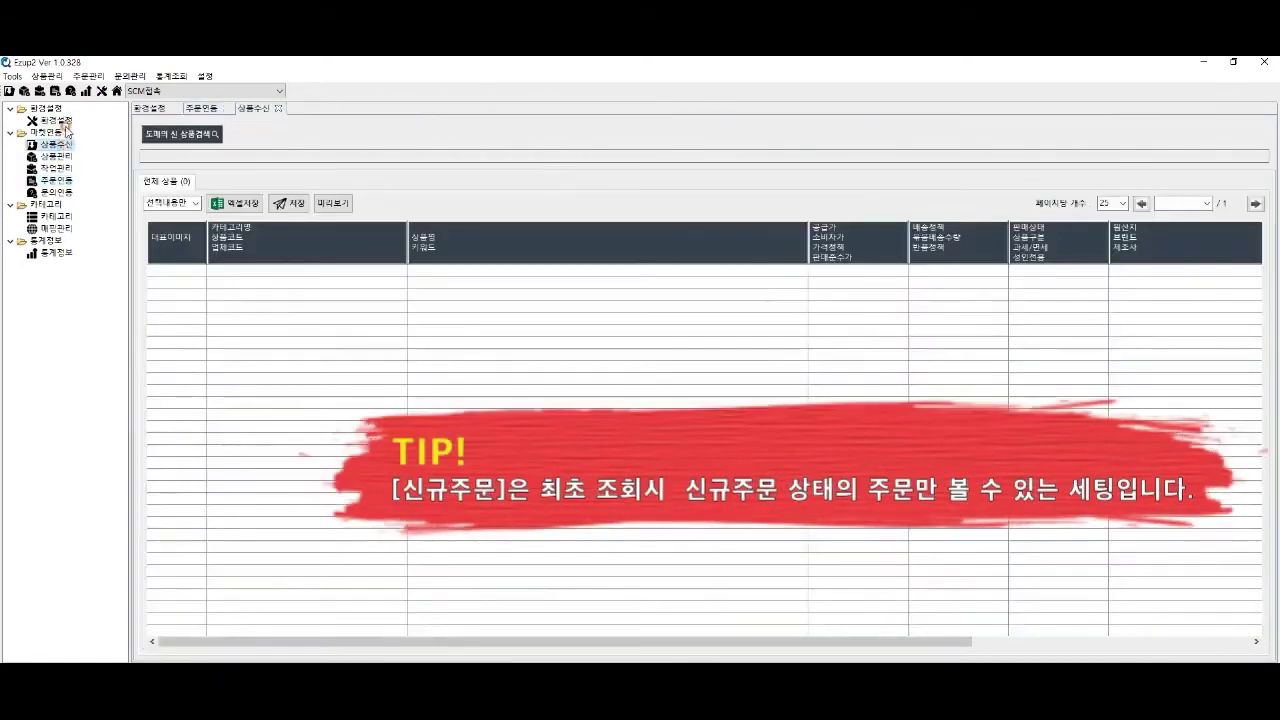
click(57, 120)
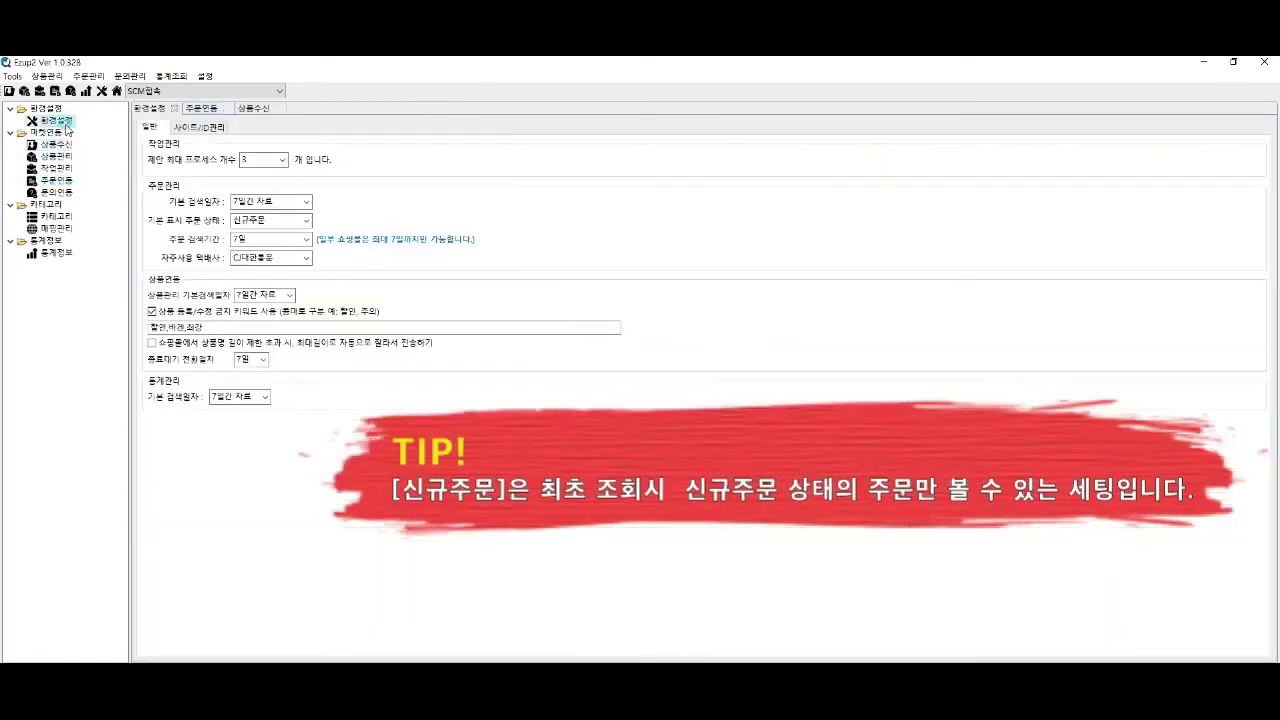
click(300, 220)
click(300, 240)
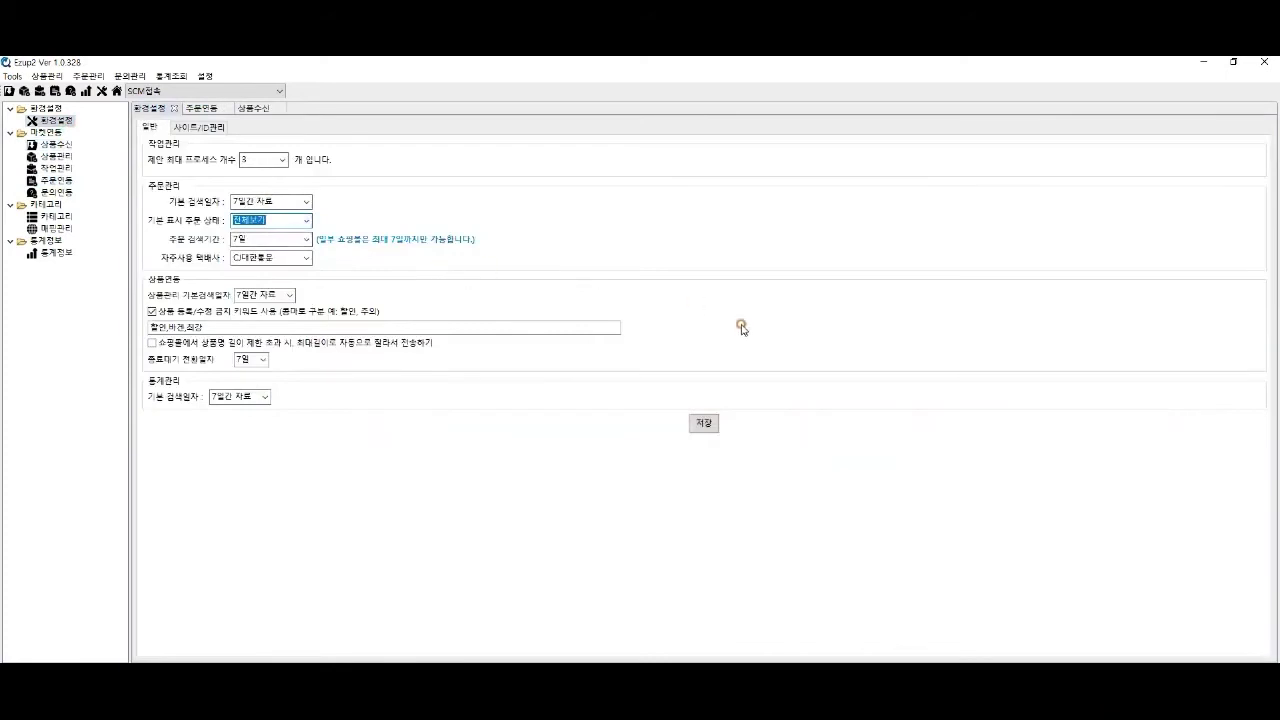
click(704, 423)
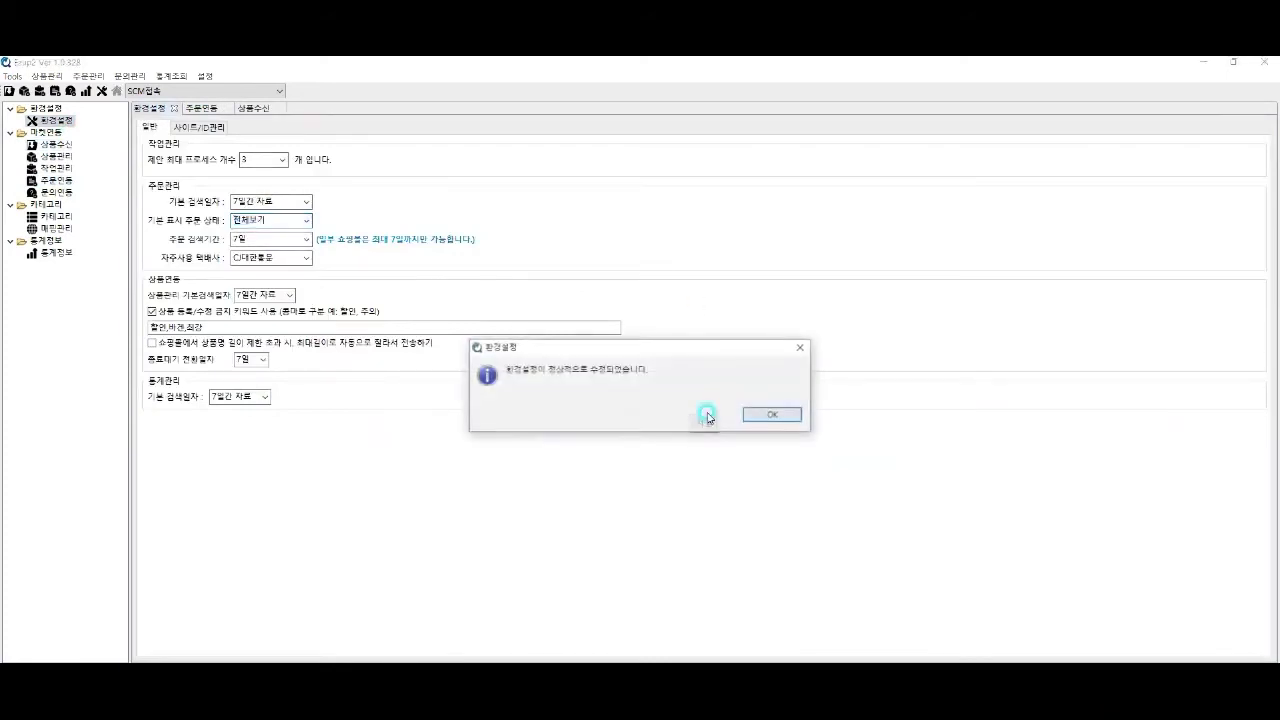
click(771, 416)
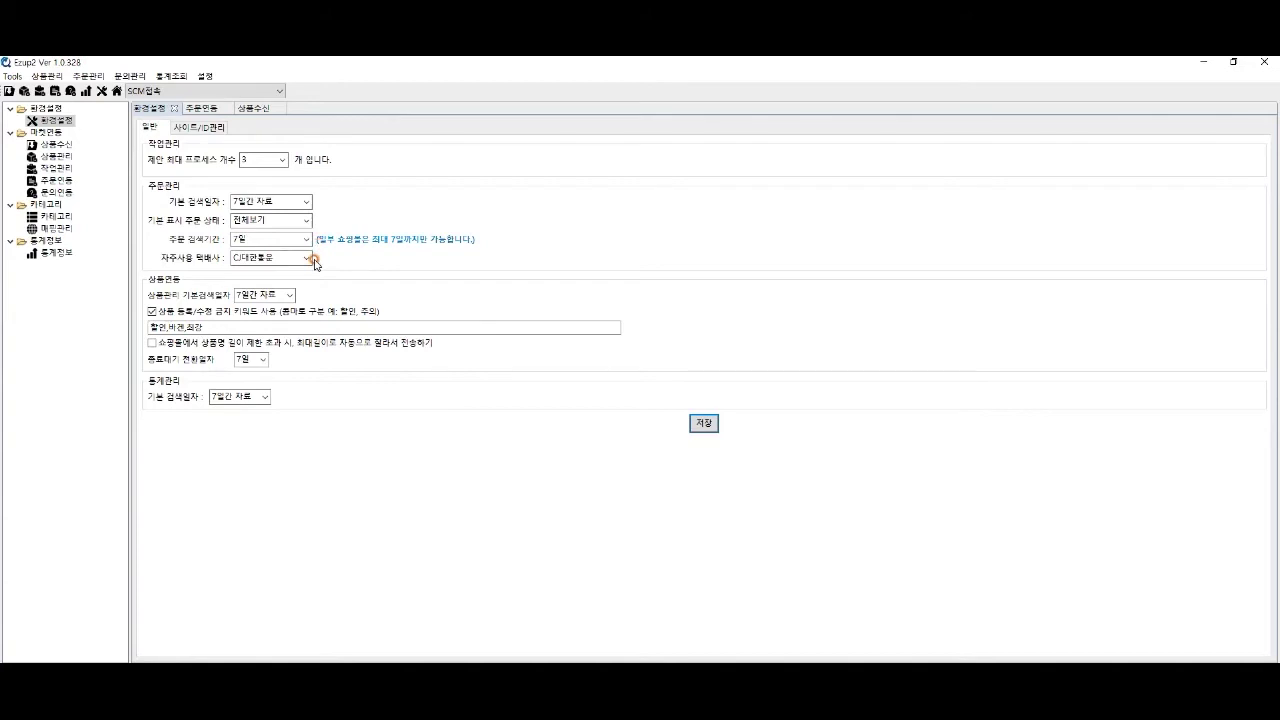
Step: Check the default courier in the 송장입력 dialog for the second order in 주문연동, then close it without saving
click(64, 182)
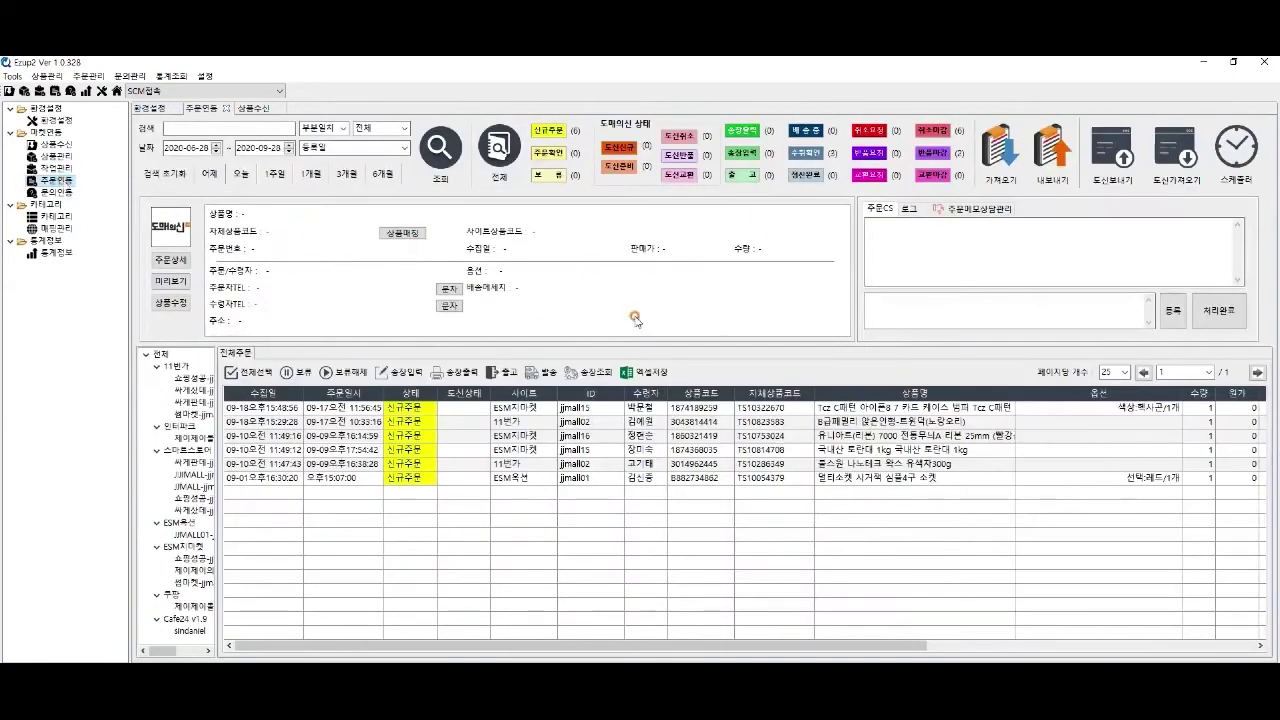
click(632, 423)
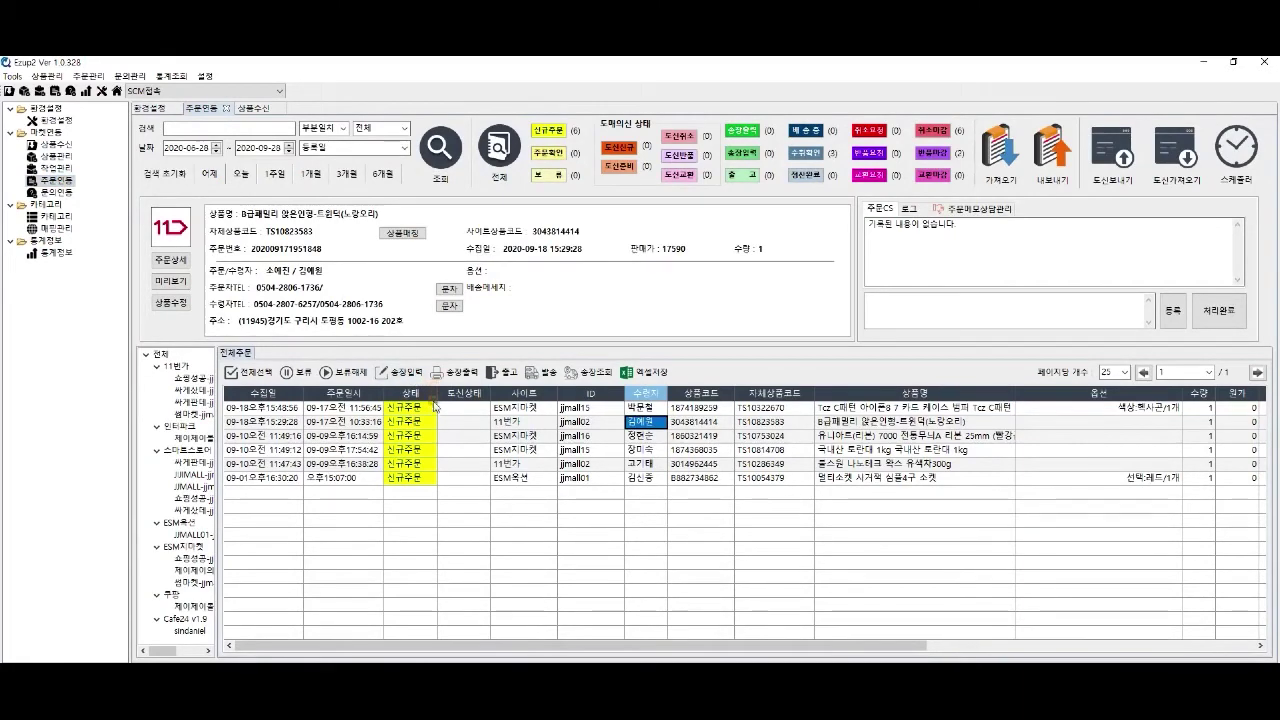
click(407, 373)
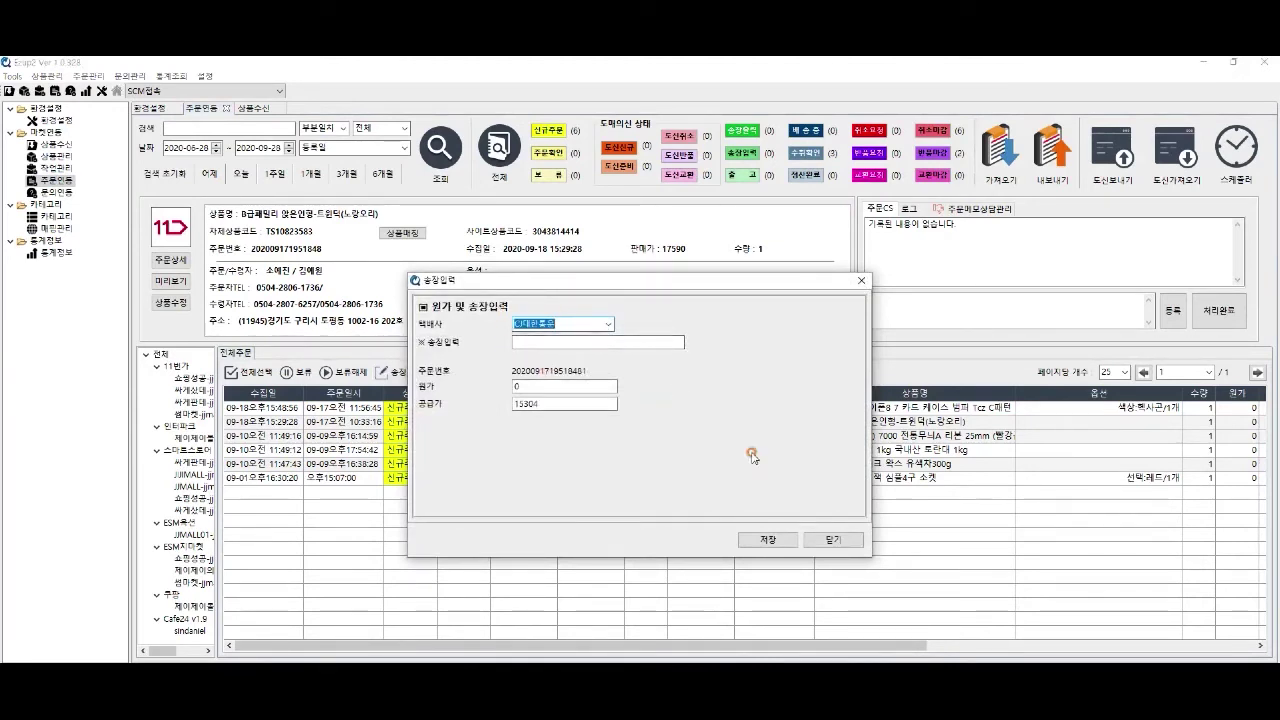
click(832, 539)
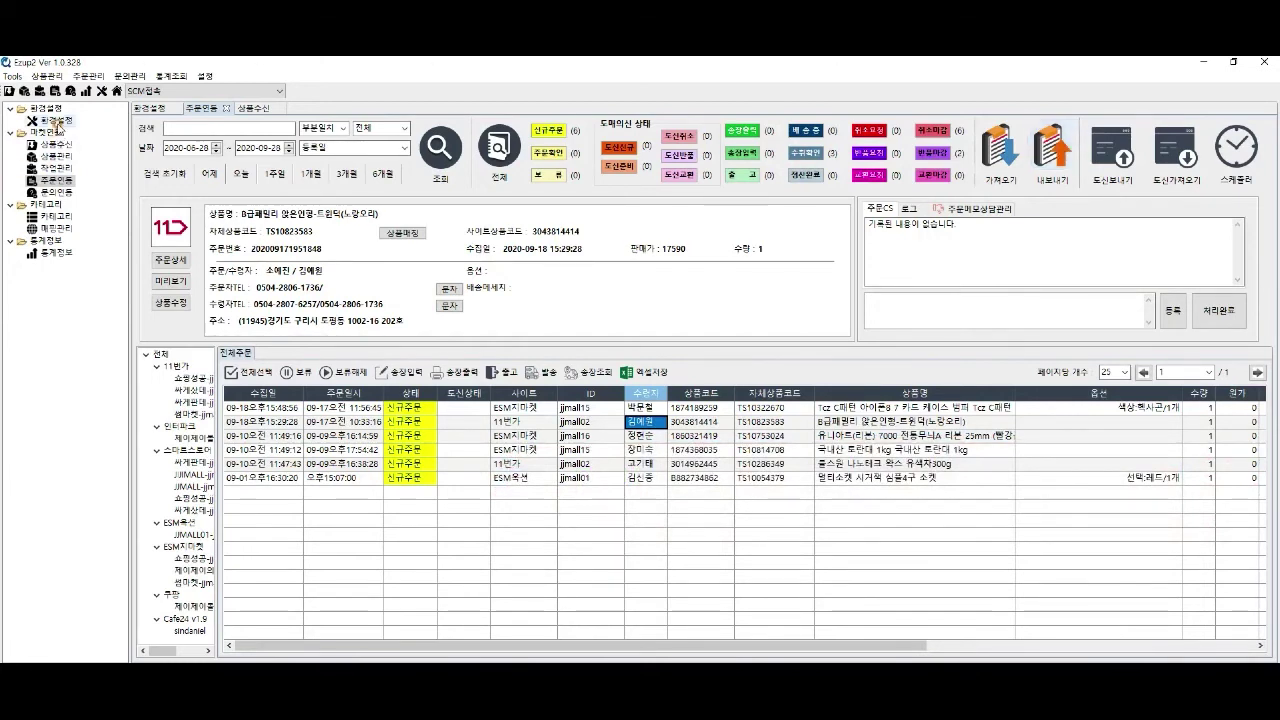
Step: Compare the 상품관리 기본검색일자 setting with the product management page, and place the cursor in the prohibited-keyword field in 환경설정
click(56, 121)
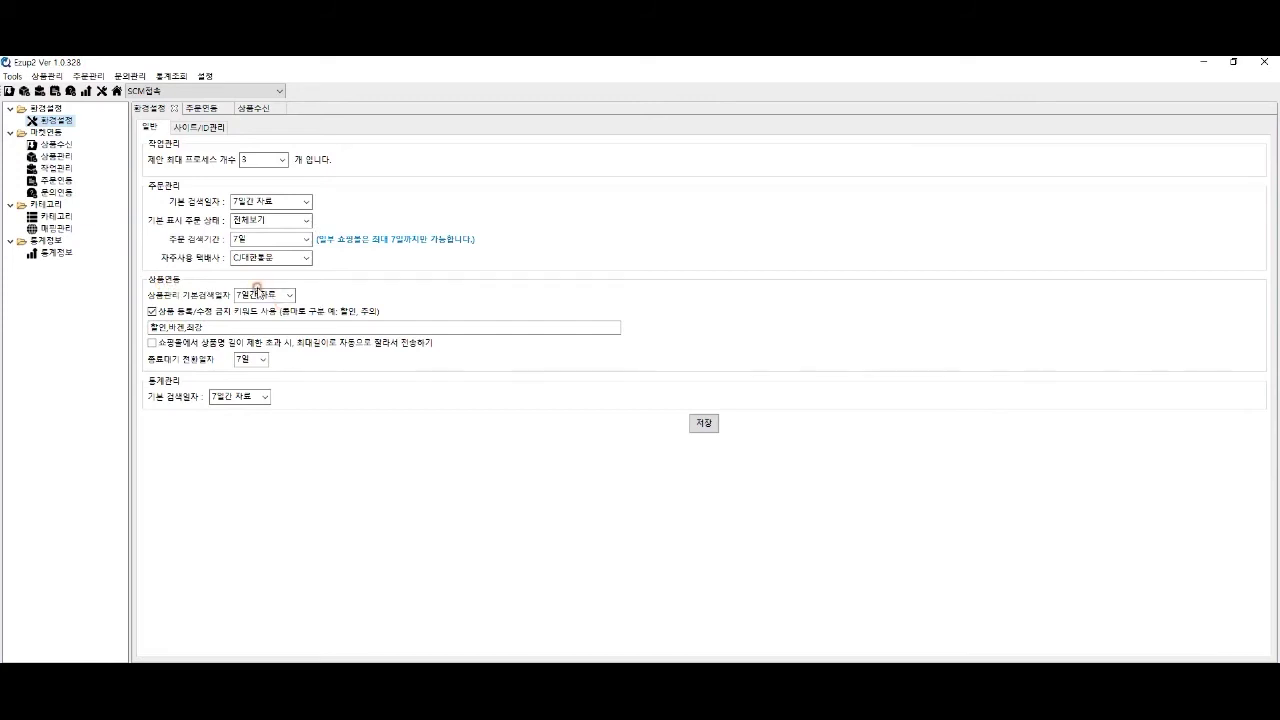
click(62, 157)
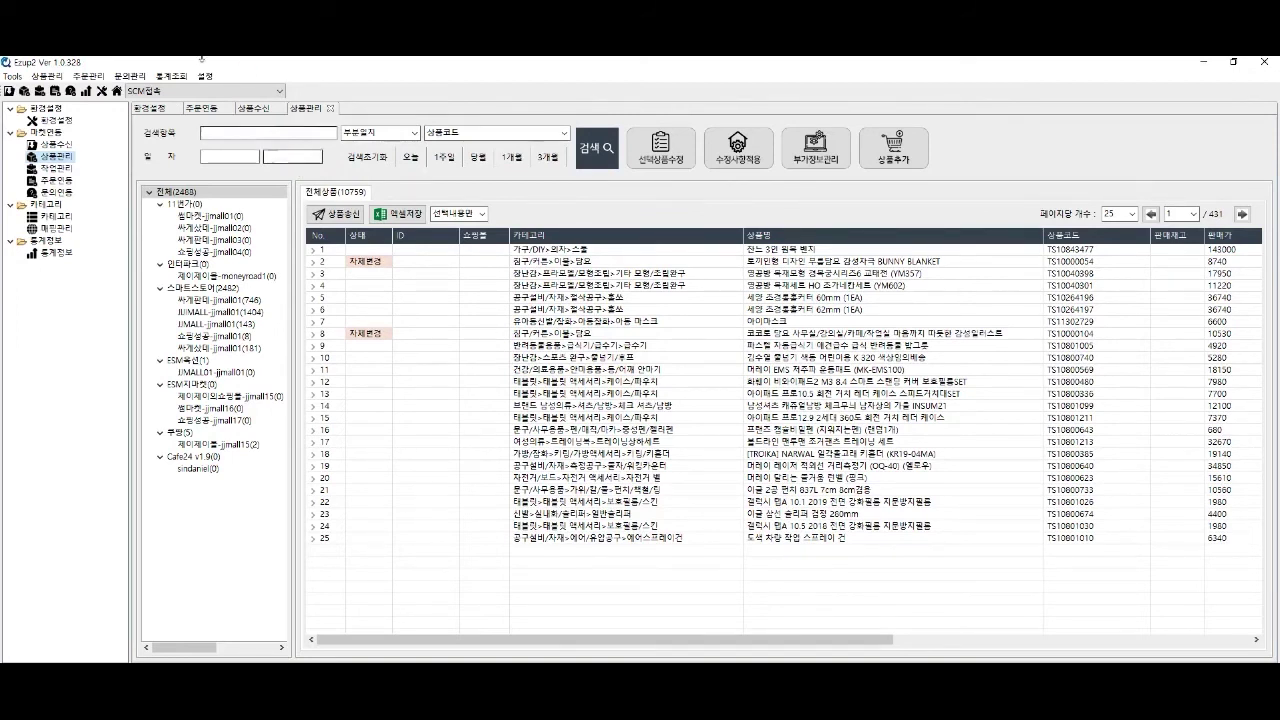
click(52, 121)
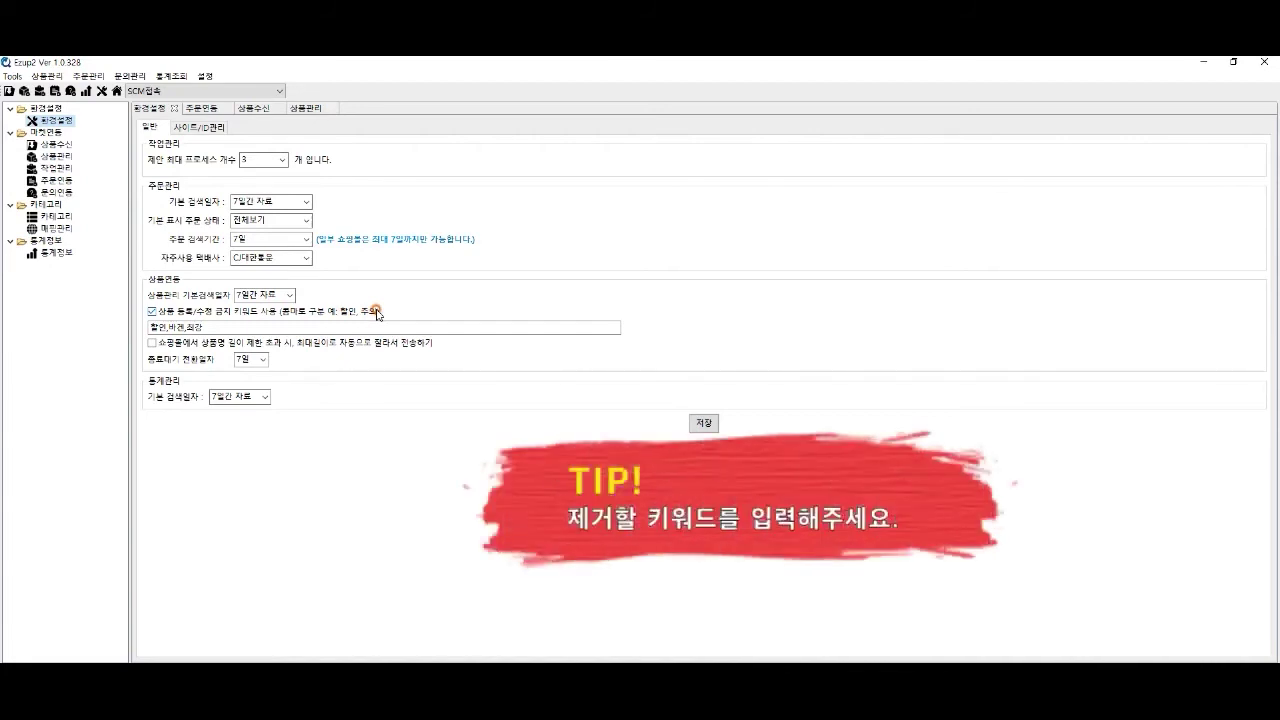
click(150, 325)
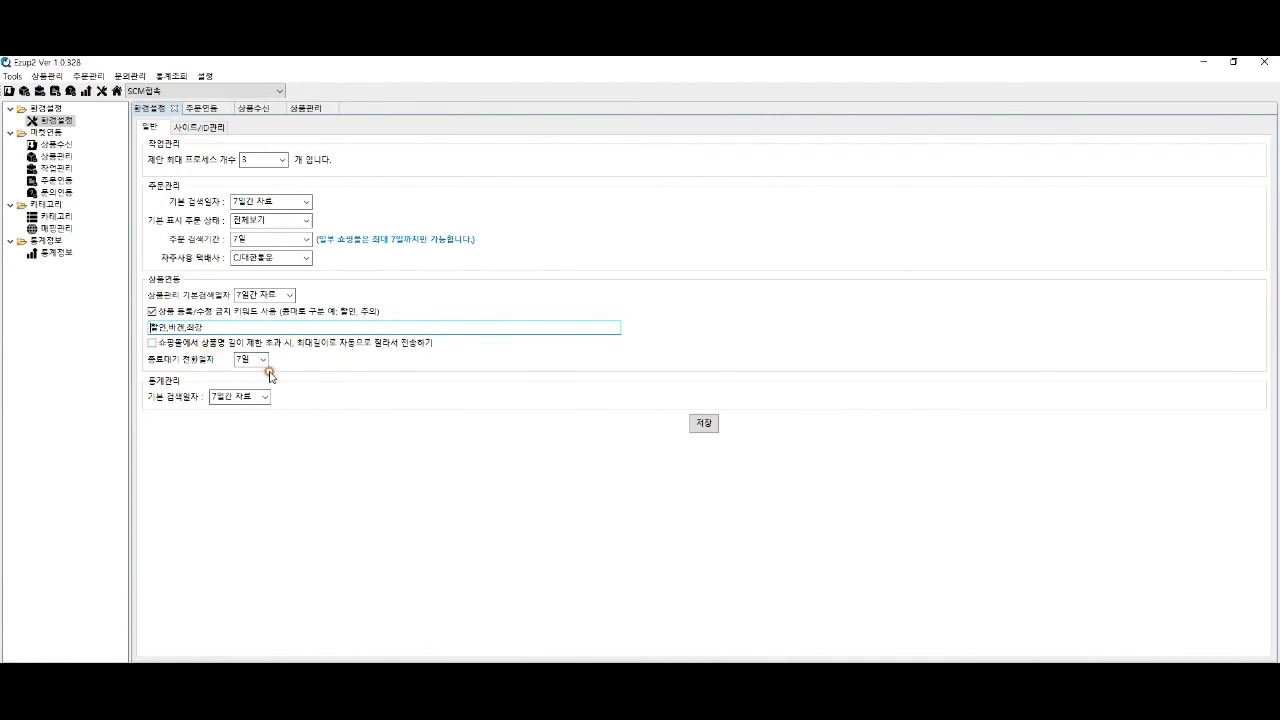
Step: View the 종료대기 product list of the JJMALL store under 스마트스토어 in 상품관리
click(68, 157)
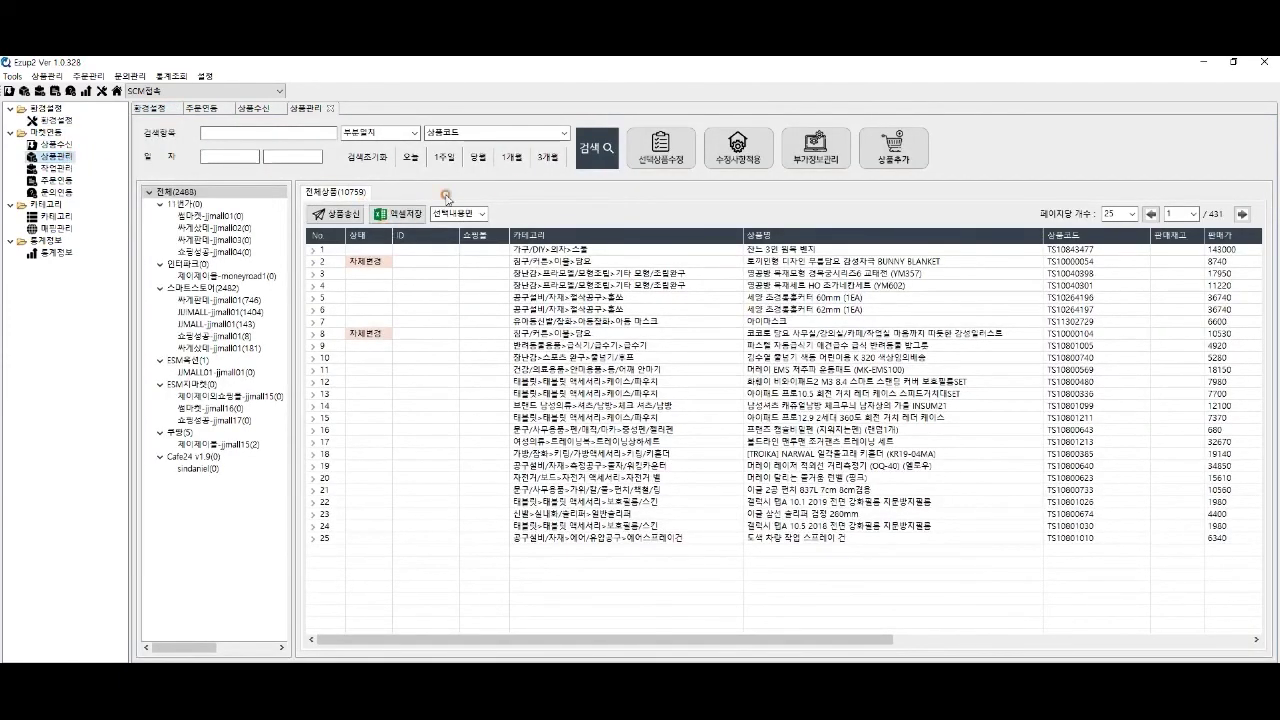
click(198, 240)
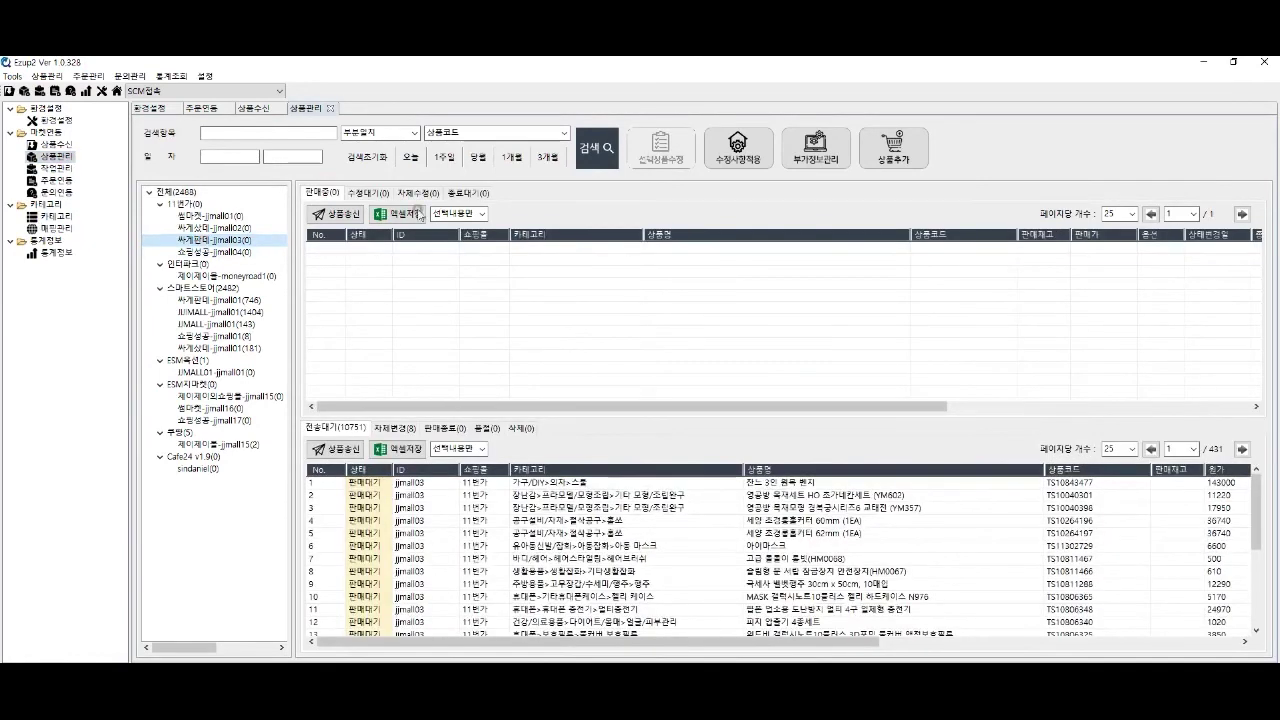
click(218, 325)
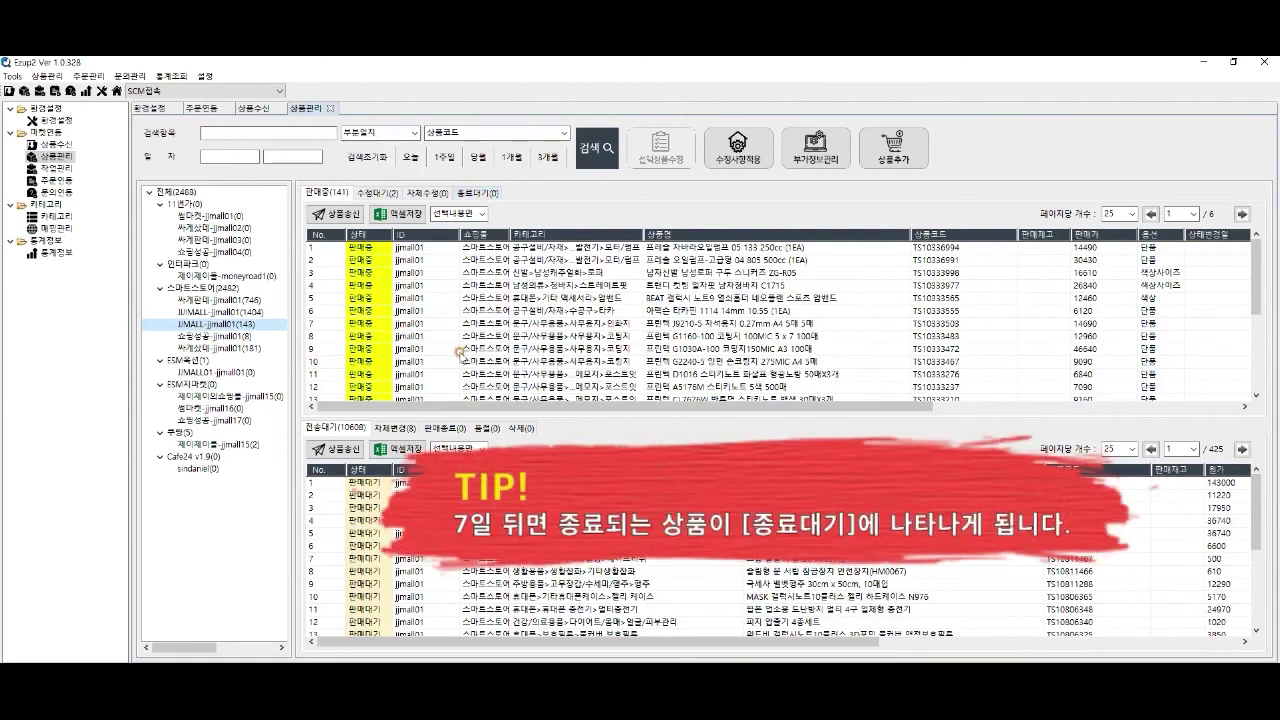
click(484, 192)
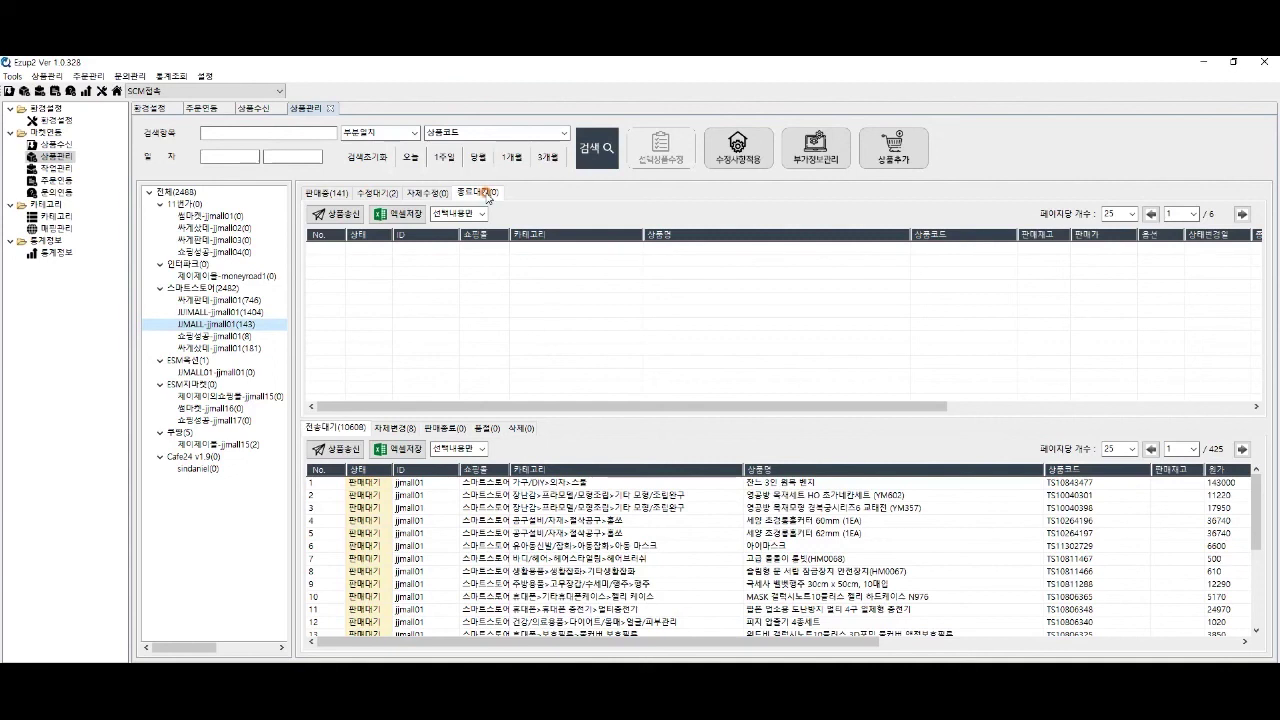
Step: Check the 통계관리 default search date in 환경설정 and open the 통계정보 page
click(66, 121)
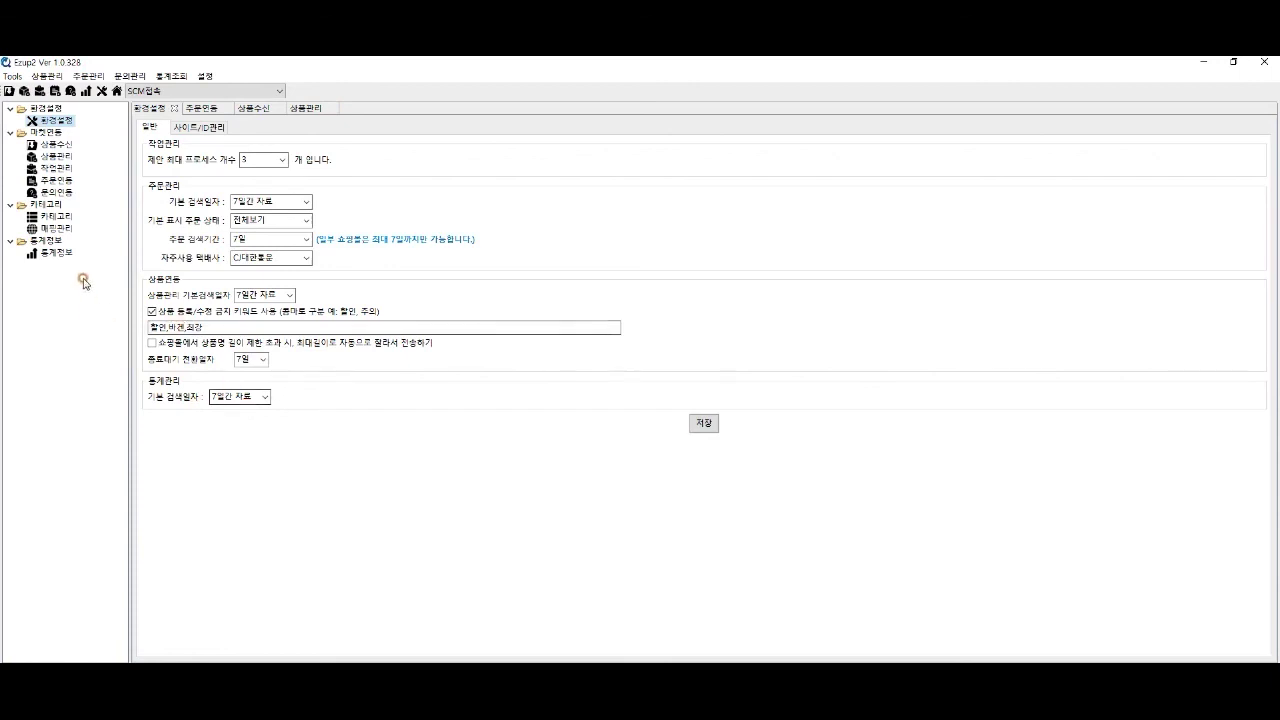
click(60, 253)
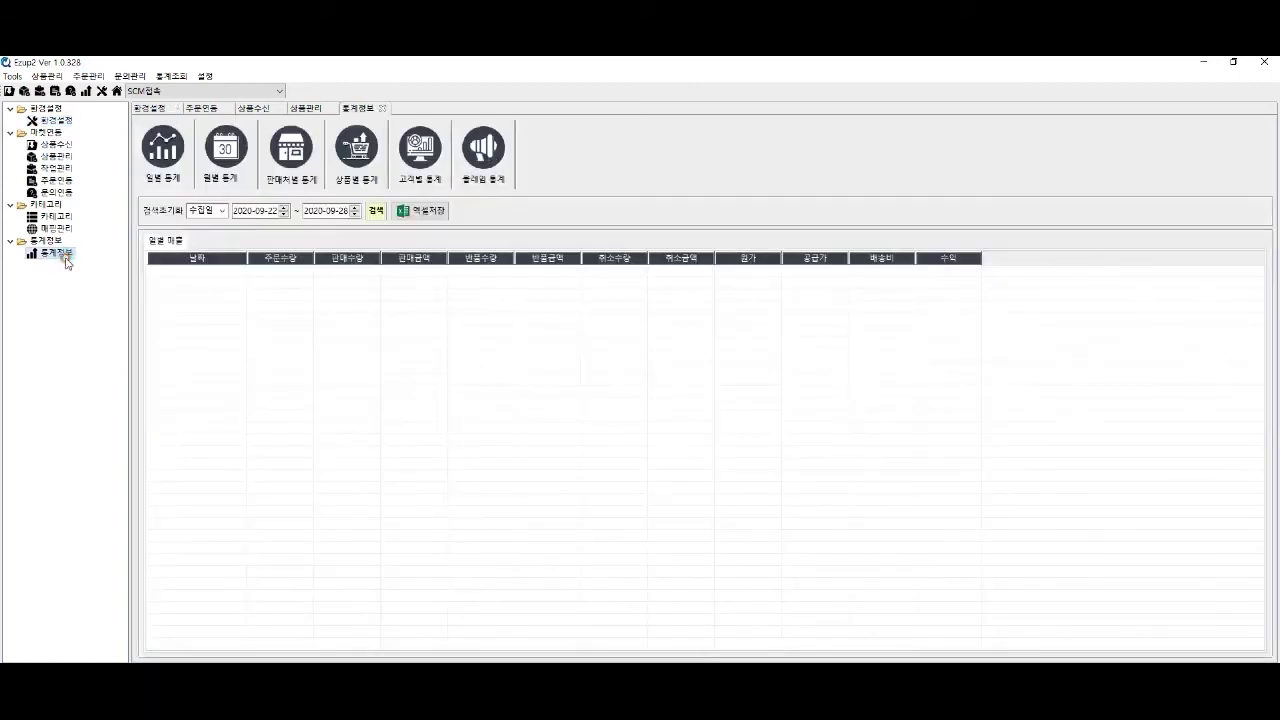